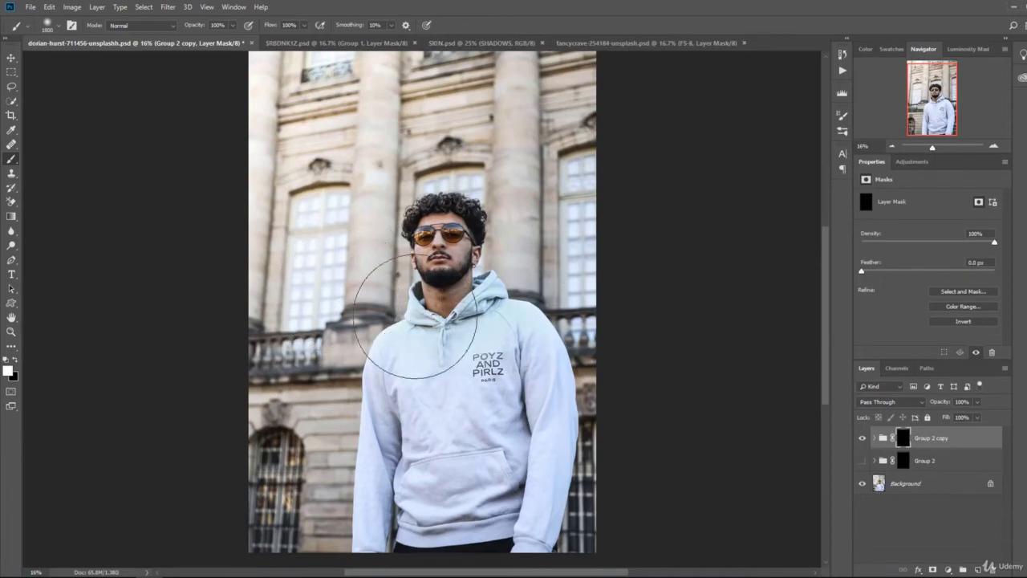
- Paint white on the Group 2 copy mask to show the blue swirl-logo hoodie
drag(317, 425, 682, 493)
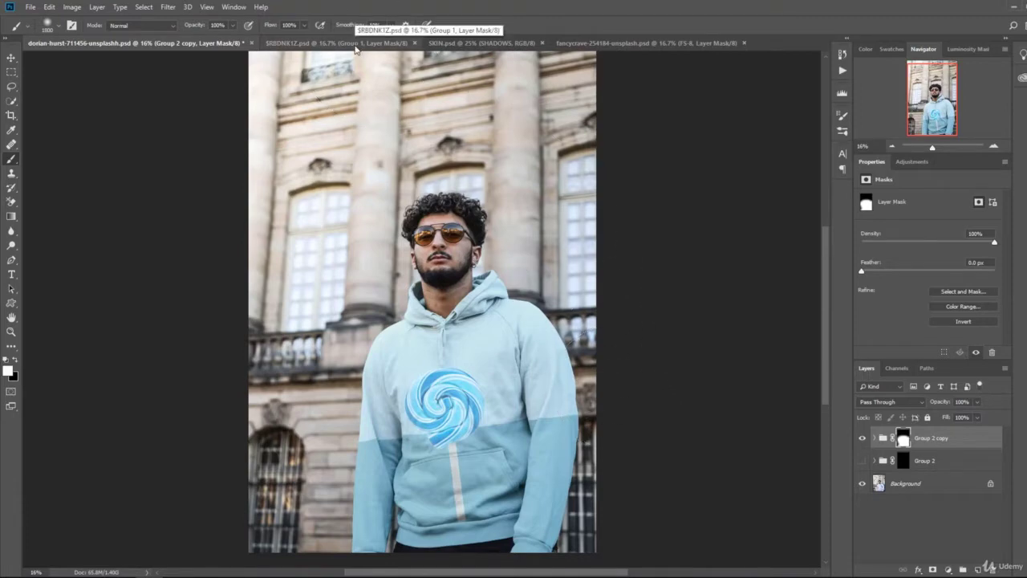
- In SRBDNK1Z.psd, paint white on the Group 1 mask to turn the green smoke purple
click(355, 47)
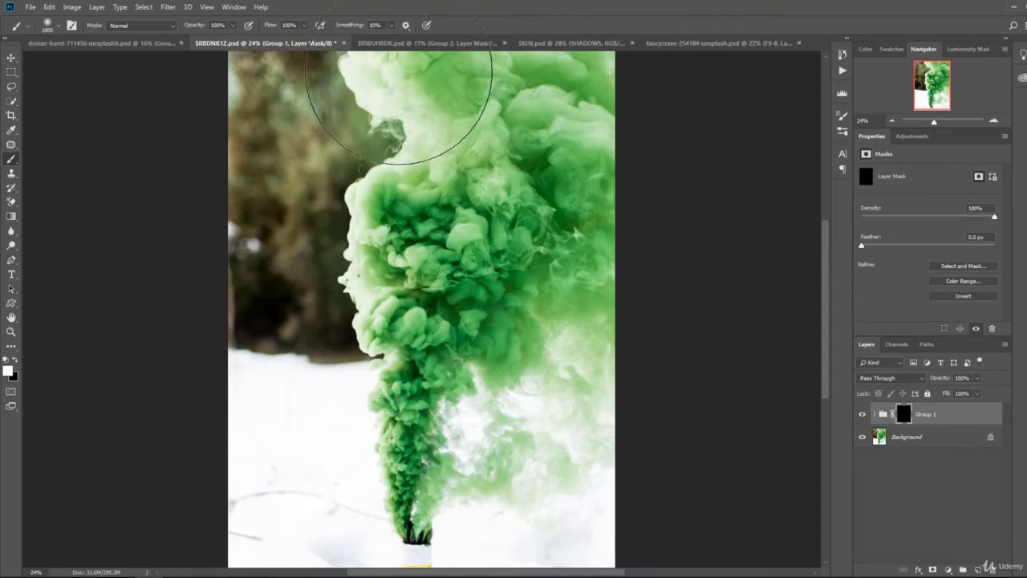
mouse_move(412, 48)
mouse_down()
mouse_move(458, 365)
mouse_move(507, 397)
mouse_up()
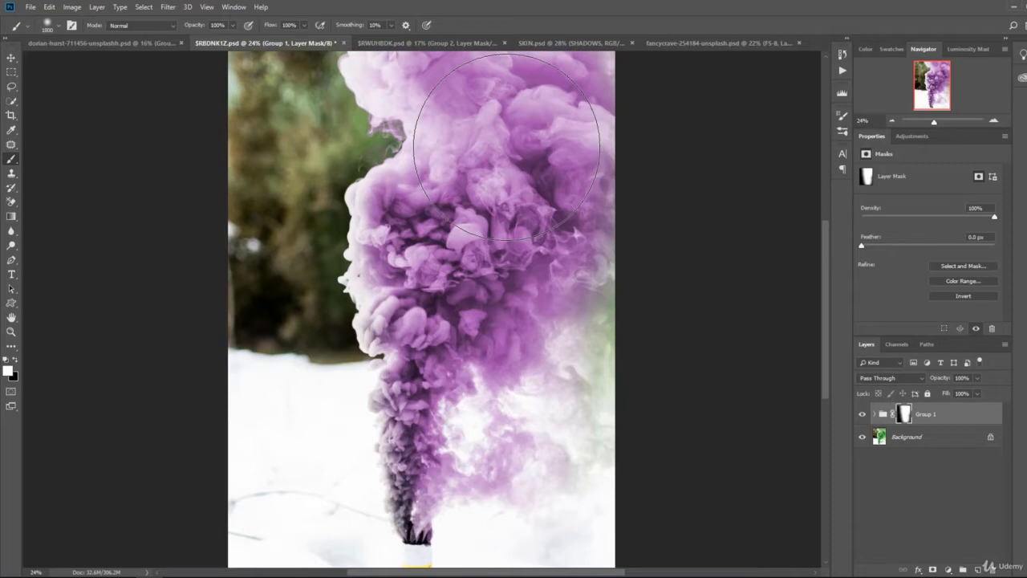
- Fill the portrait's Group 2 mask with white, then move to the SKIN.psd eye close-up
click(437, 44)
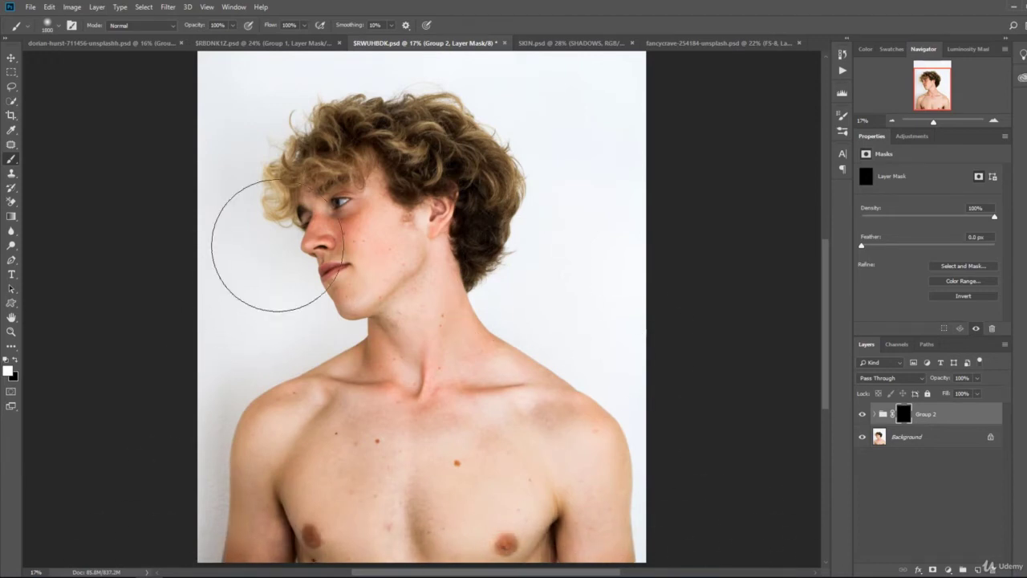
key(ctrl+i)
click(549, 45)
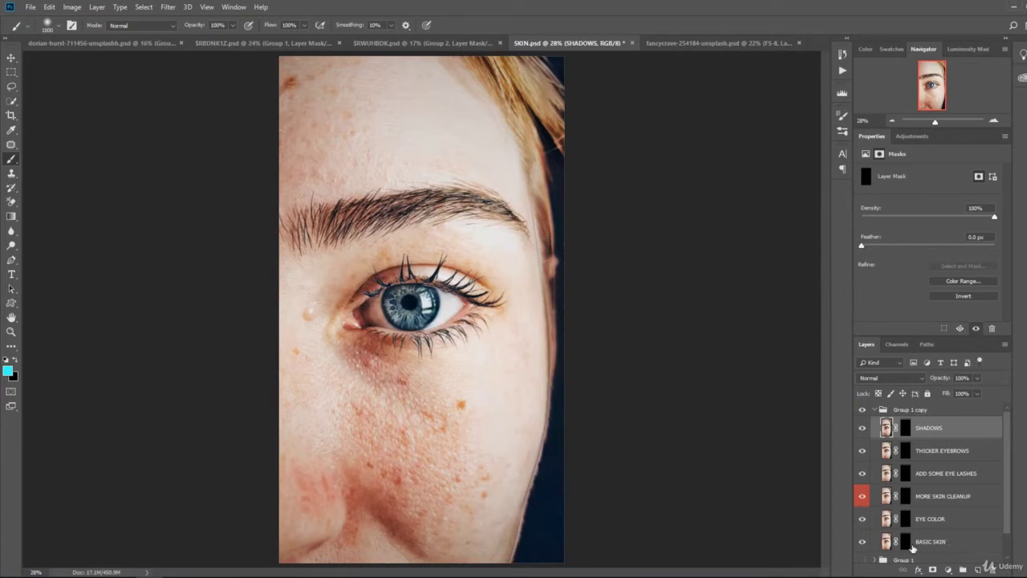
- Reveal the BASIC SKIN, EYE COLOR and MORE SKIN CLEANUP layers through their masks
click(908, 543)
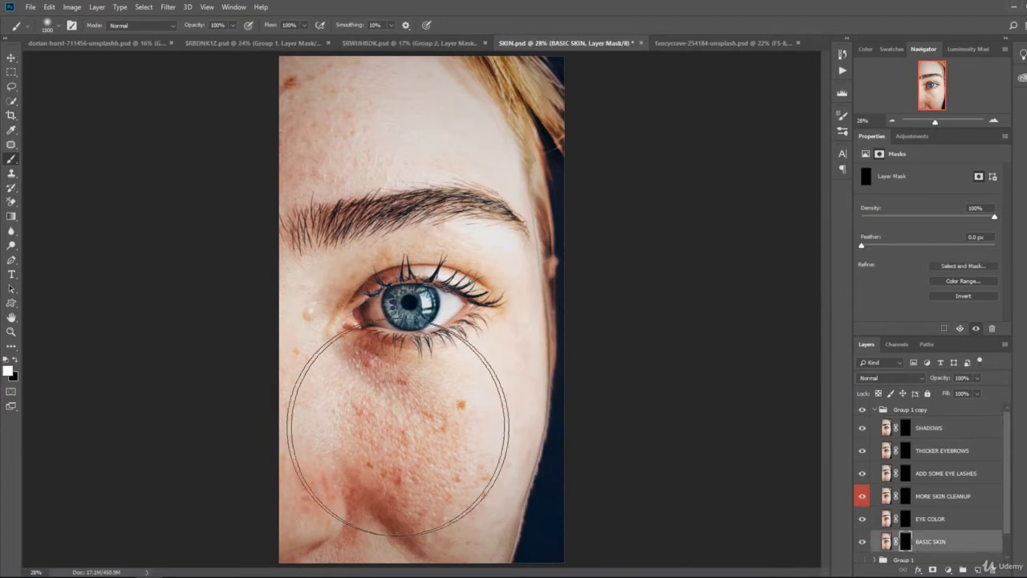
key(ctrl+i)
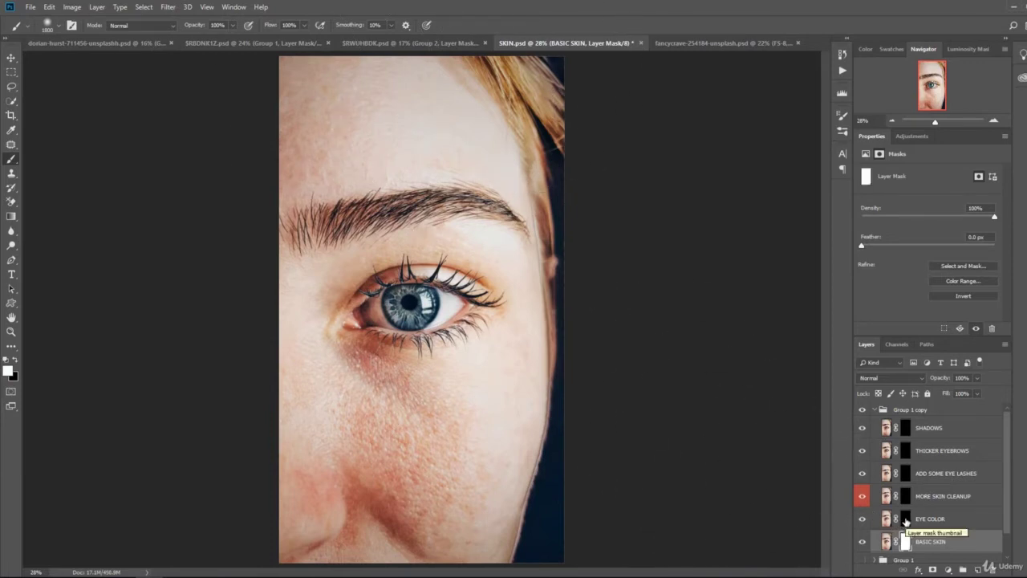
click(905, 520)
click(393, 321)
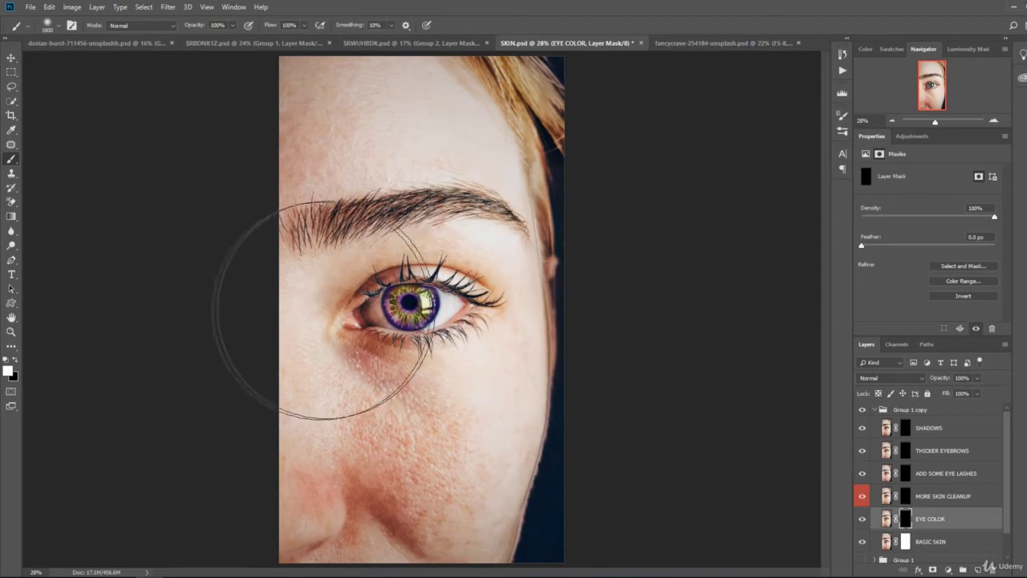
click(905, 496)
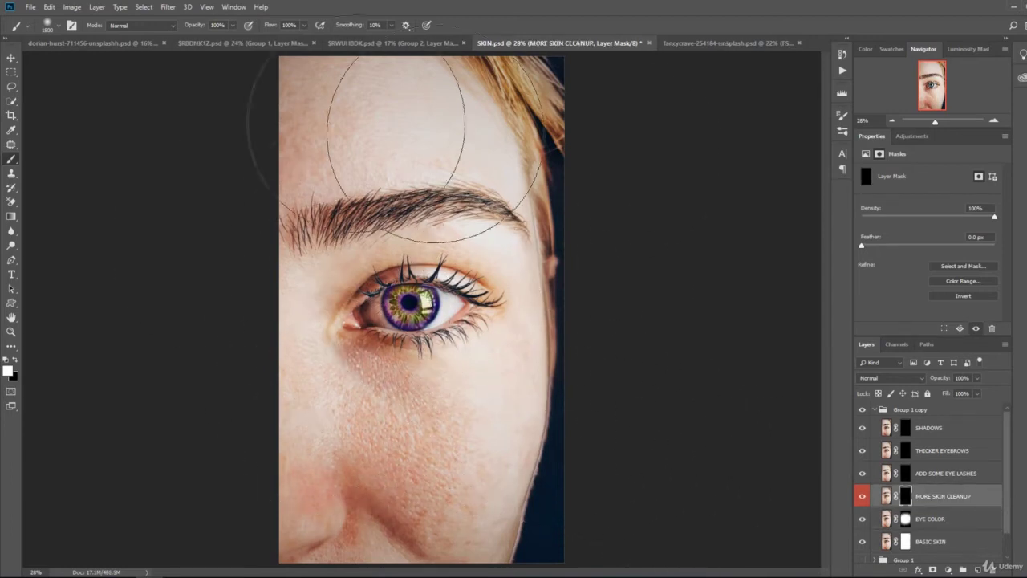
mouse_move(396, 129)
mouse_down()
mouse_move(273, 257)
mouse_move(346, 562)
mouse_up()
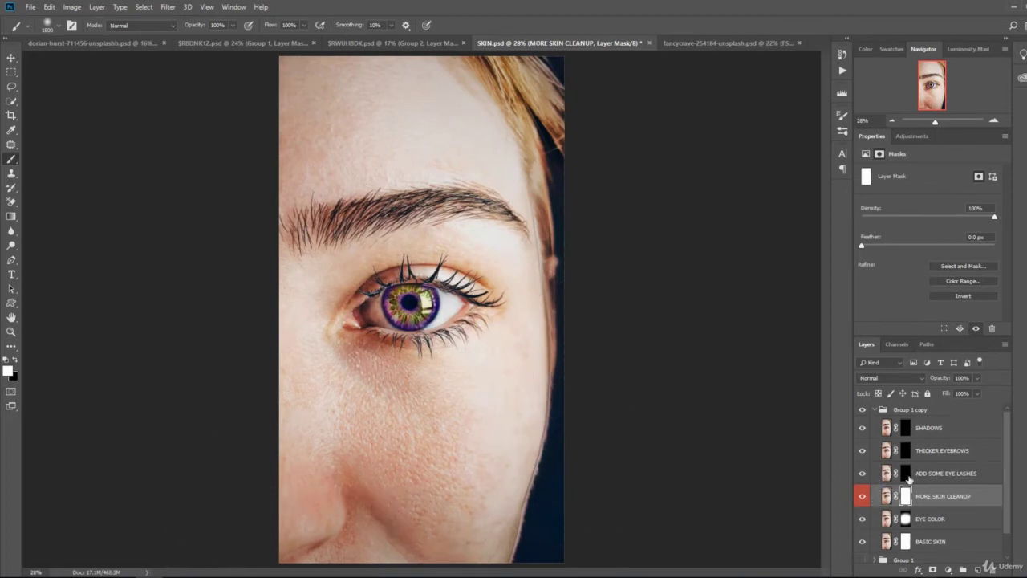
- Reveal the ADD SOME EYE LASHES and THICKER EYEBROWS layers through their masks
click(907, 476)
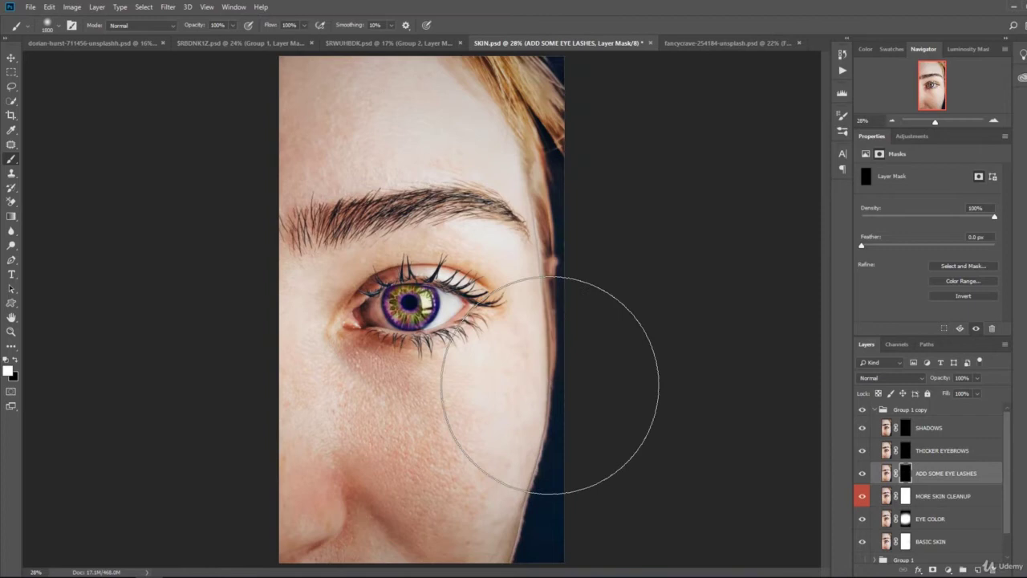
mouse_move(550, 385)
mouse_down()
mouse_move(532, 372)
mouse_move(361, 360)
mouse_move(305, 383)
mouse_move(299, 424)
mouse_move(451, 445)
mouse_up()
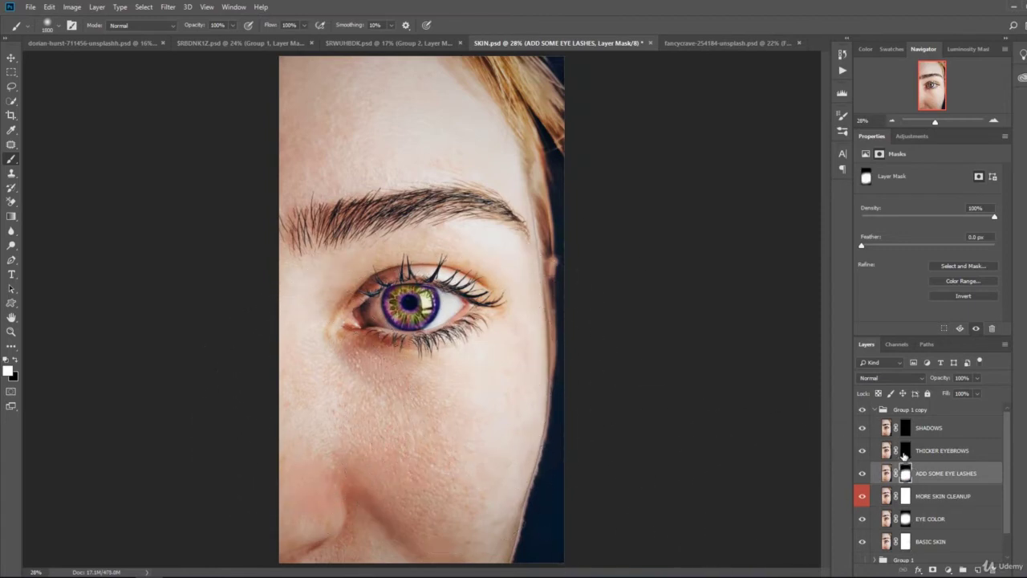
click(906, 451)
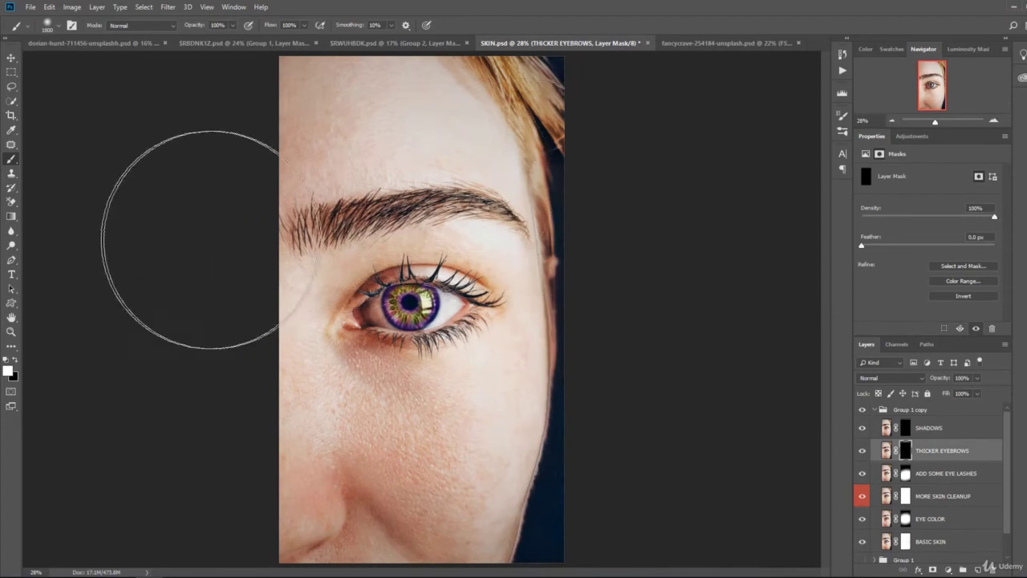
key(ctrl+i)
- Reveal the SHADOWS layer, hide Group 1 copy to compare, then open the fancycrave suit photo
click(905, 428)
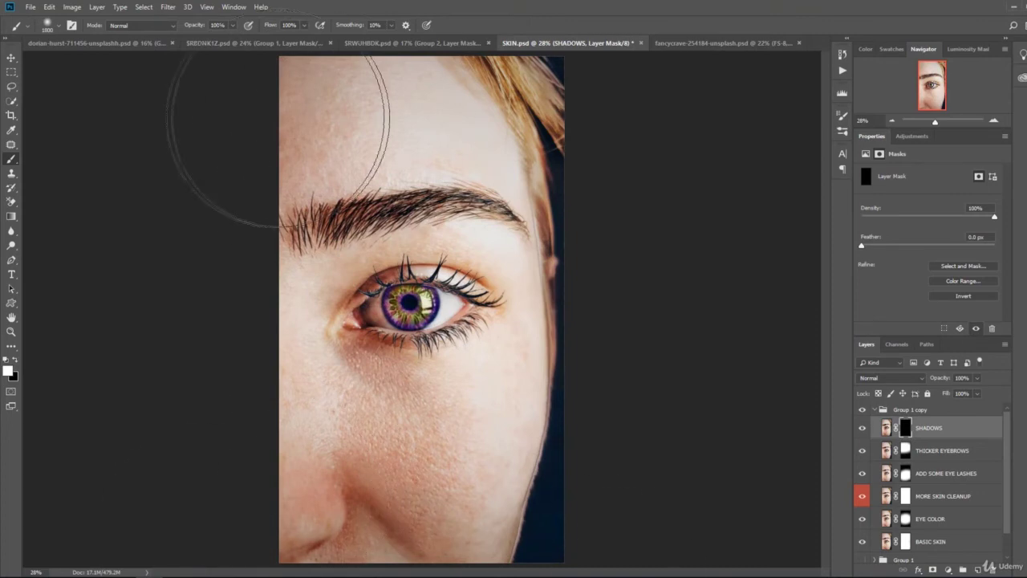
key(ctrl+i)
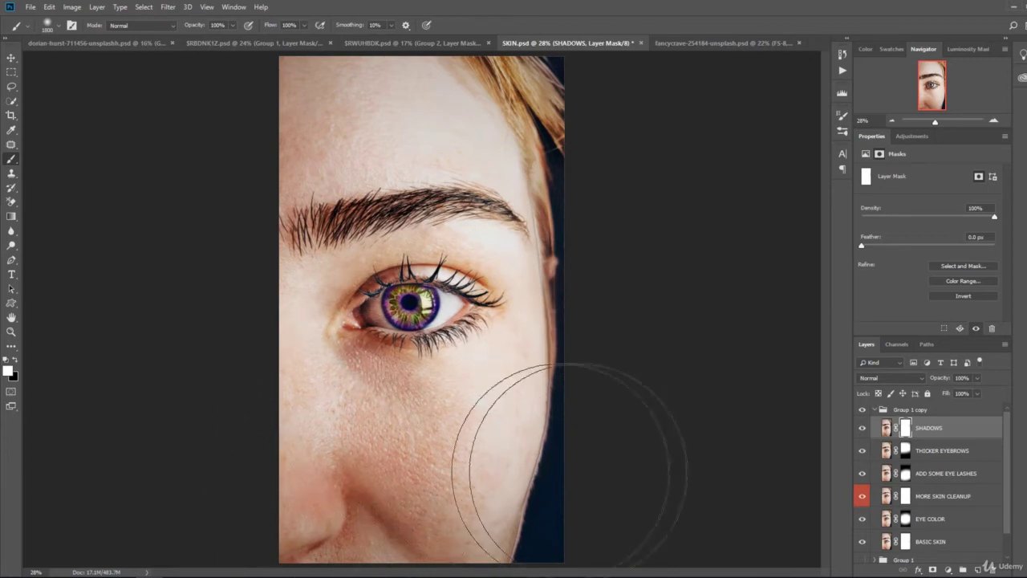
click(863, 411)
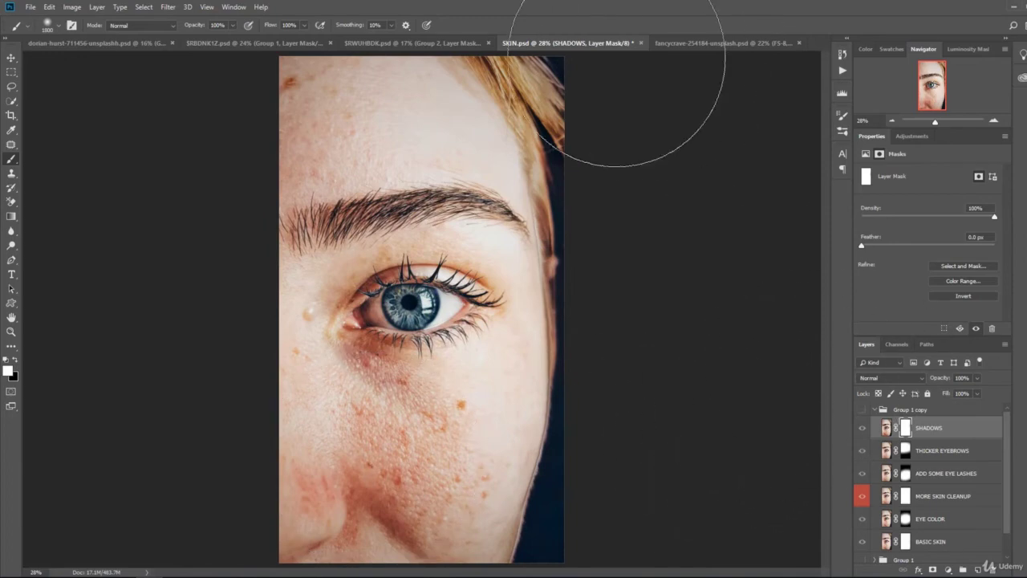
click(687, 43)
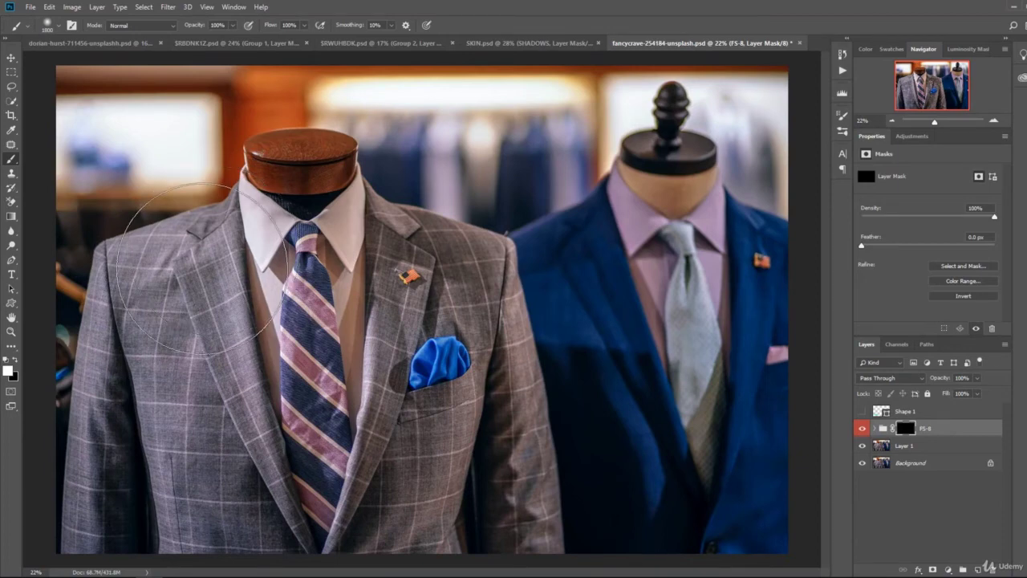
- Show the cyan Shape 1 rectangle and toggle the FS-8 suit fix for before/after
click(862, 411)
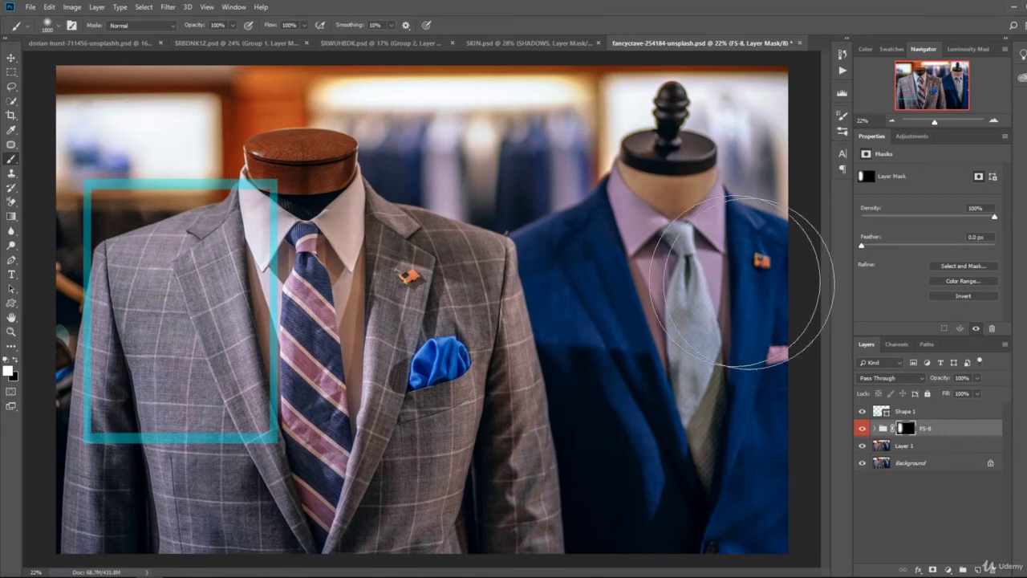
click(863, 427)
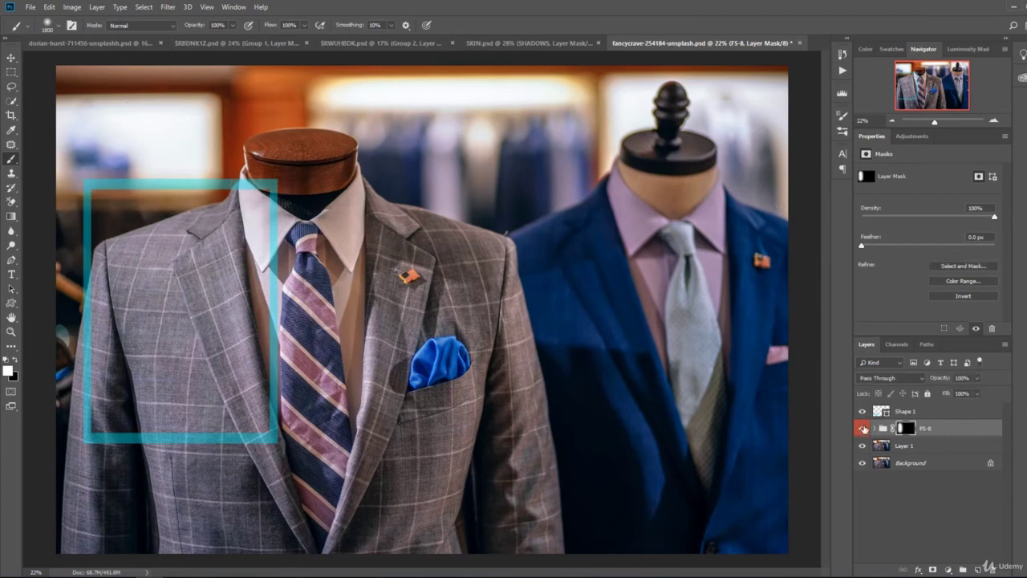